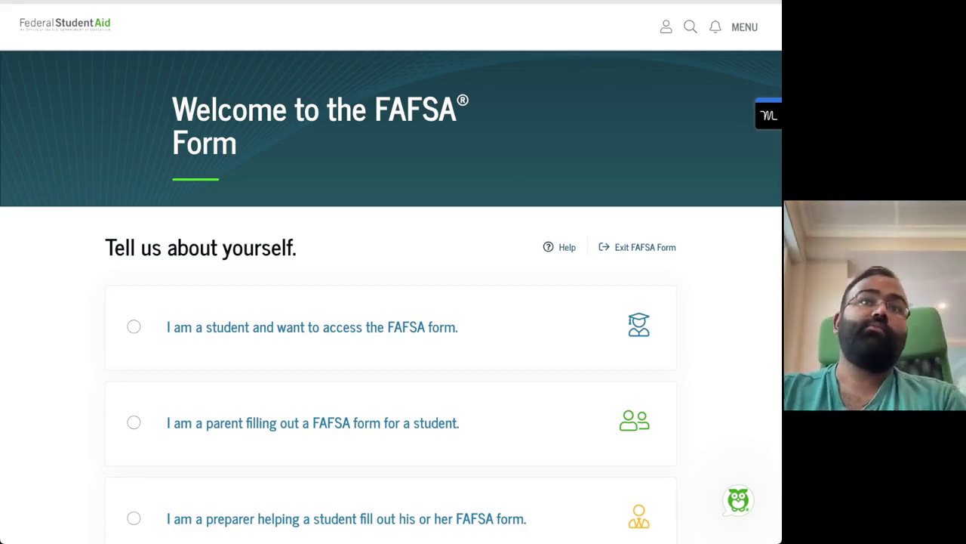
# Scroll through the welcome page to review the student, parent and preparer role options
pyautogui.scroll(-1, 391, 272)
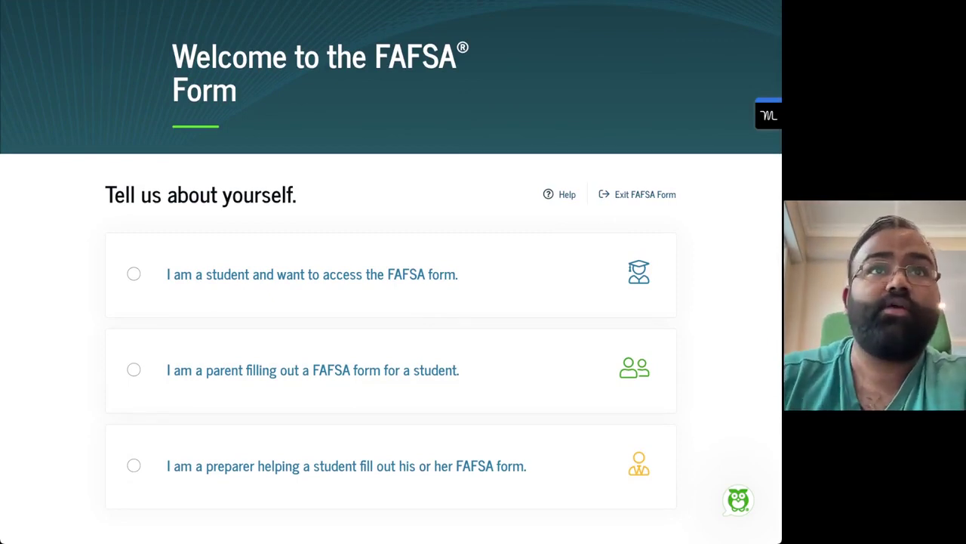
pyautogui.scroll(1, 391, 272)
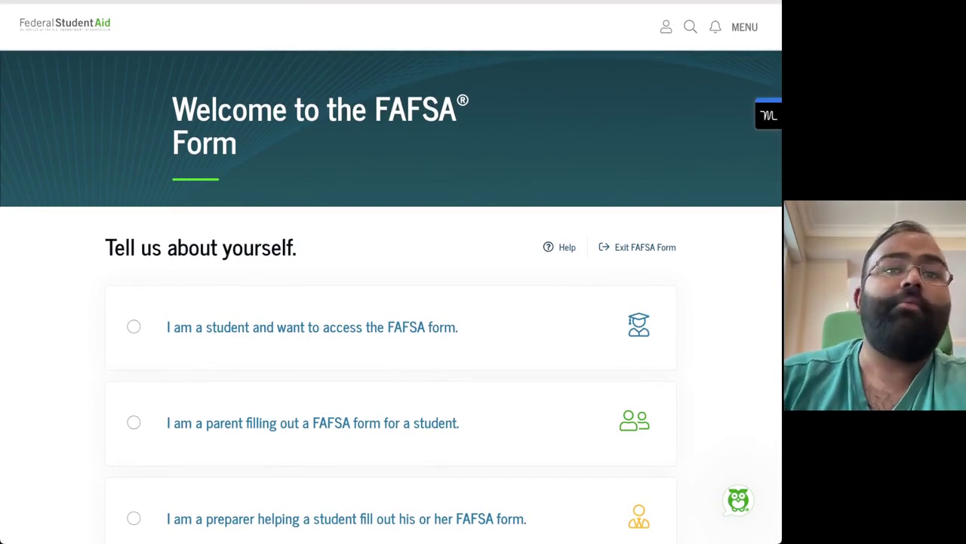
pyautogui.scroll(-1, 391, 272)
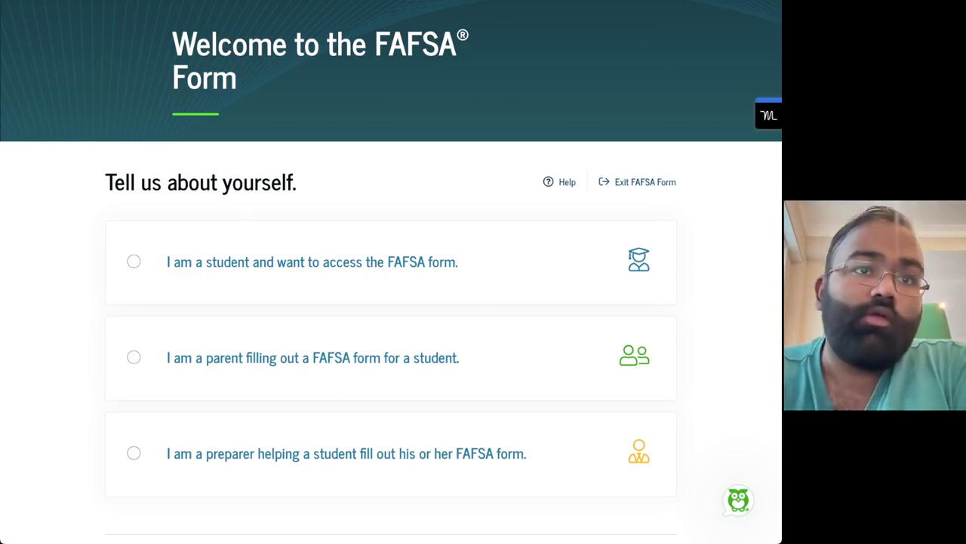
# Choose the parent role and enter the student's first and last name
pyautogui.click(133, 357)
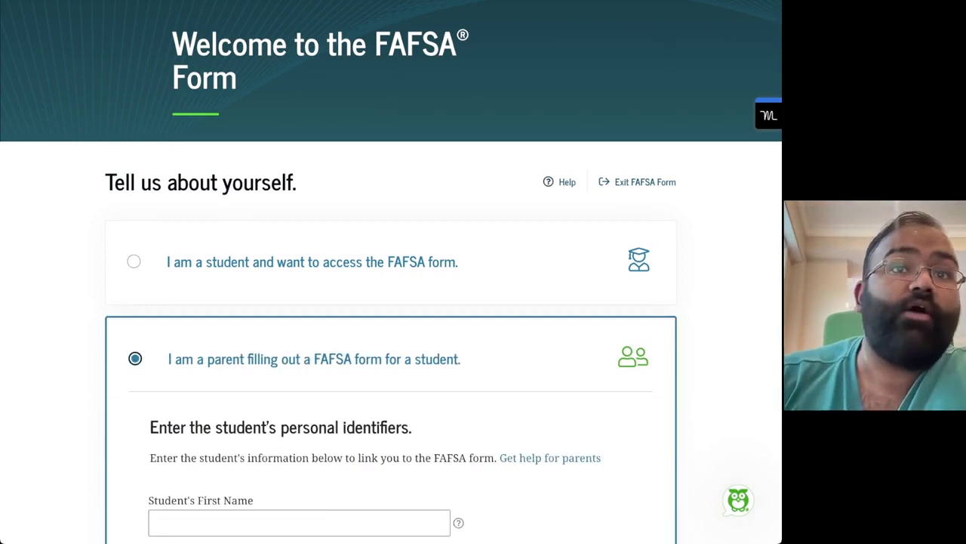
pyautogui.scroll(-1, 391, 302)
pyautogui.scroll(-2, 391, 302)
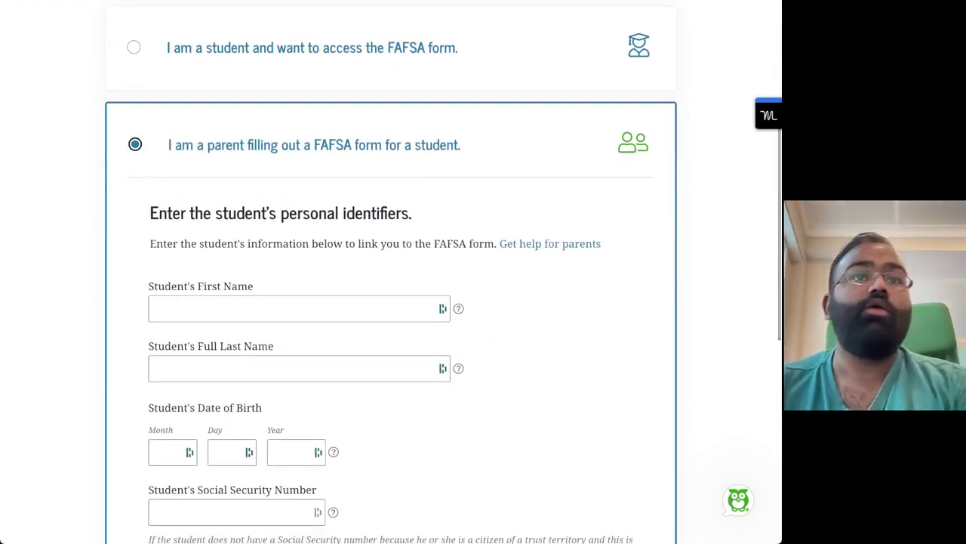
pyautogui.click(227, 308)
pyautogui.write('John')
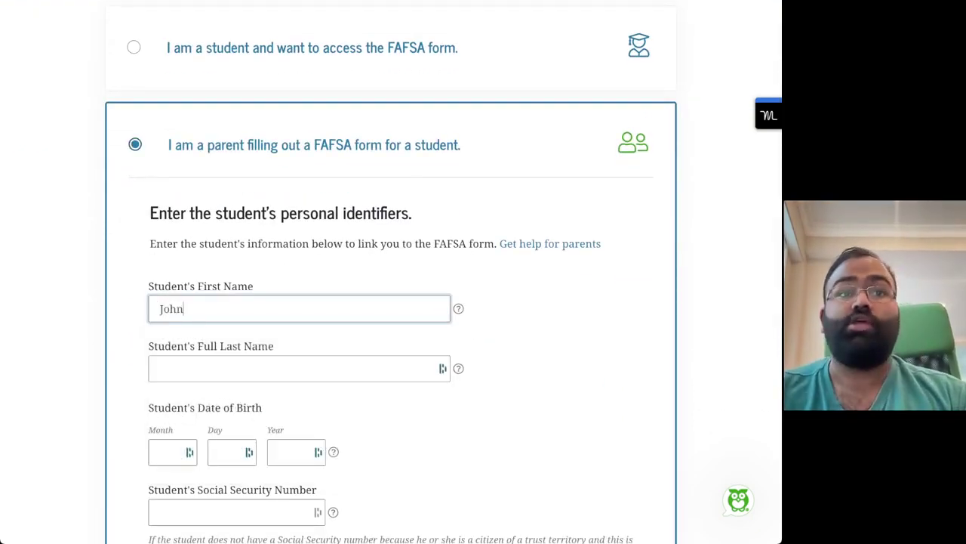
pyautogui.click(227, 368)
pyautogui.write('Doe')
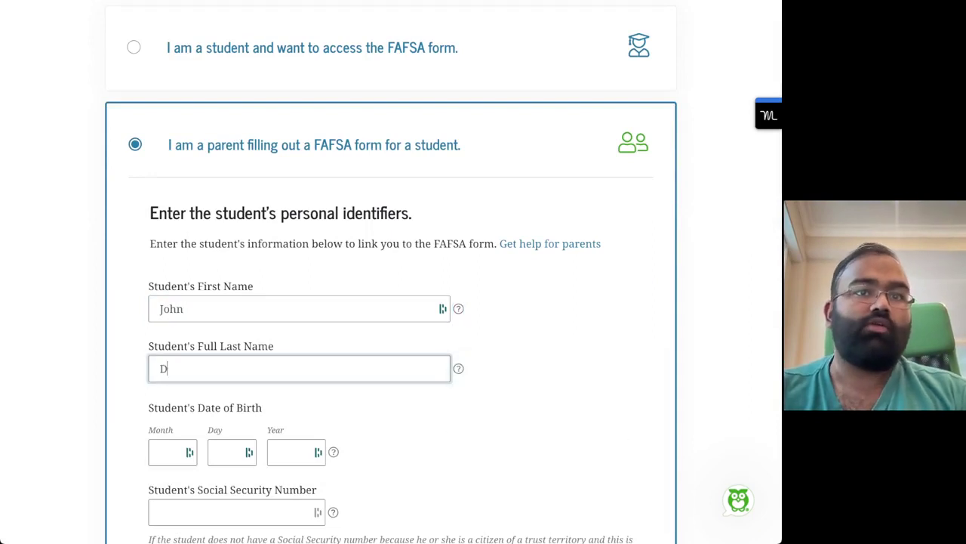
pyautogui.press('Tab')
pyautogui.press('Tab')
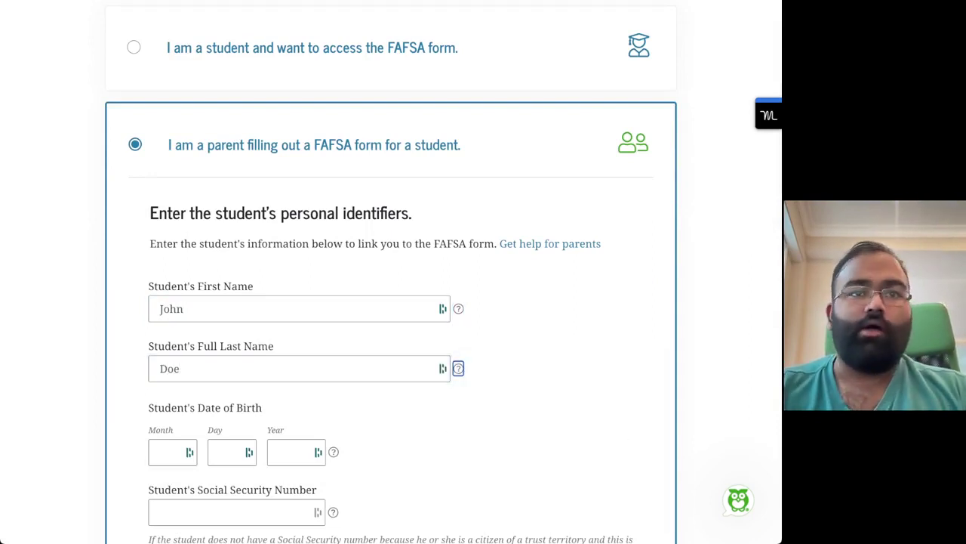
pyautogui.scroll(-2, 391, 302)
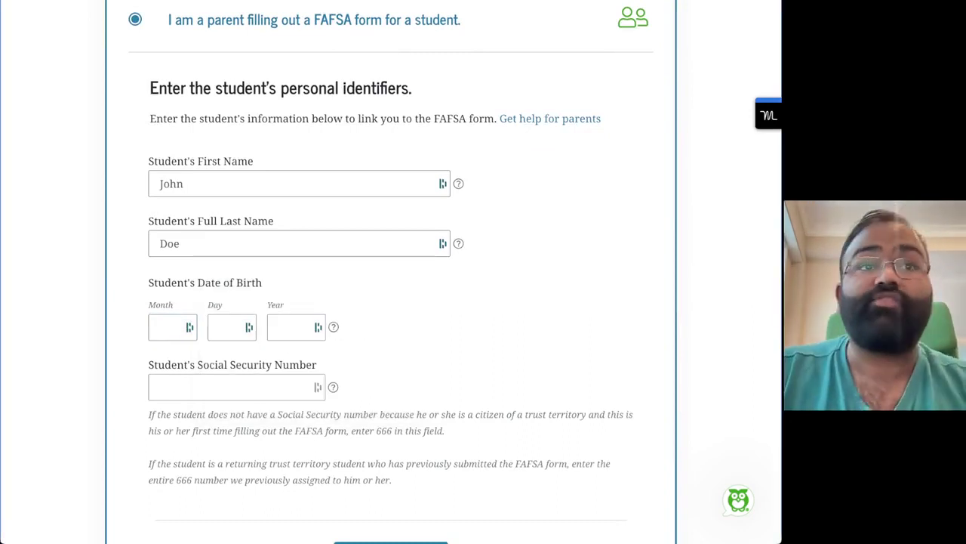
pyautogui.click(189, 327)
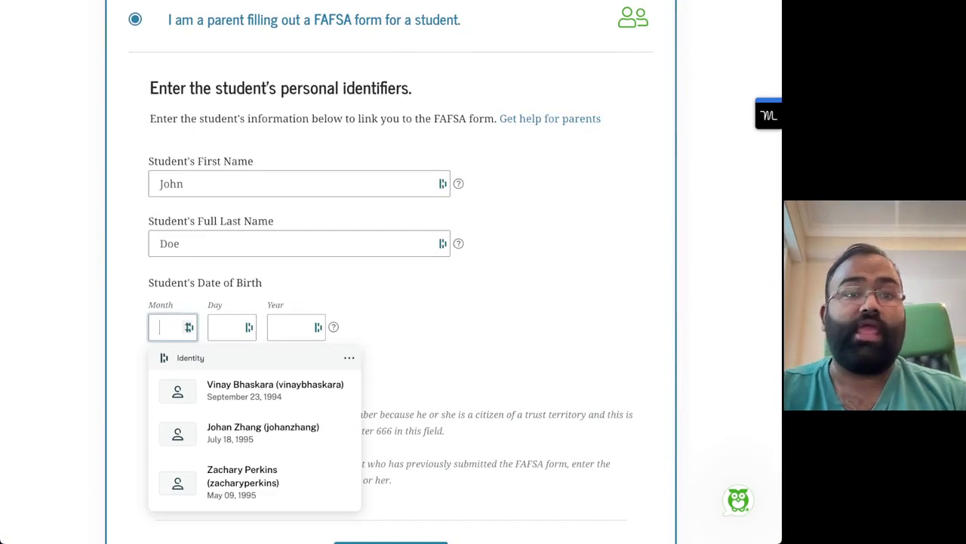
pyautogui.write('05')
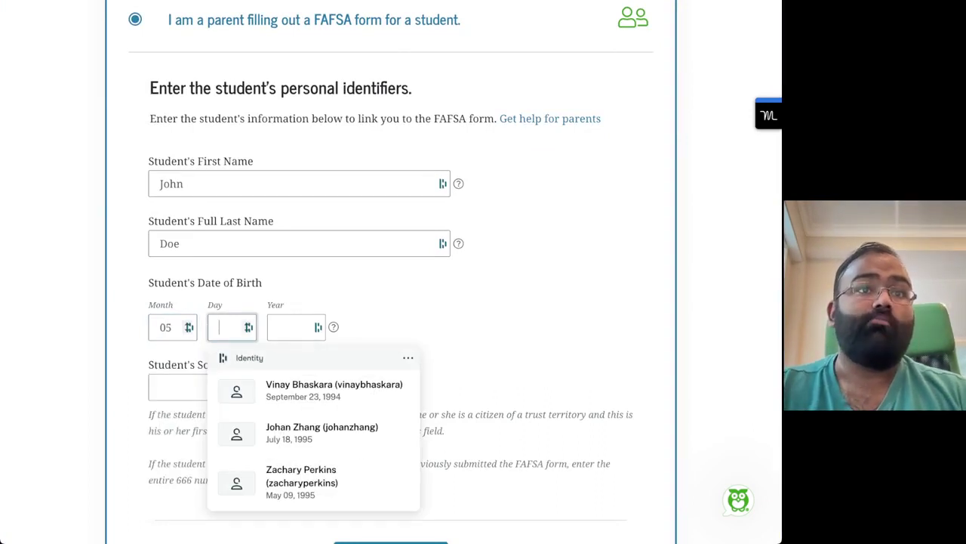
pyautogui.write('09')
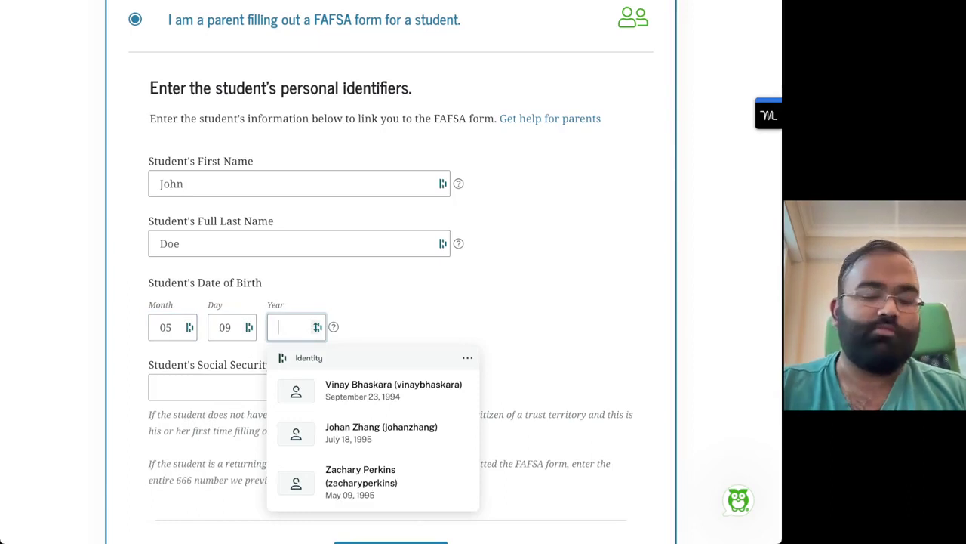
pyautogui.write('2002')
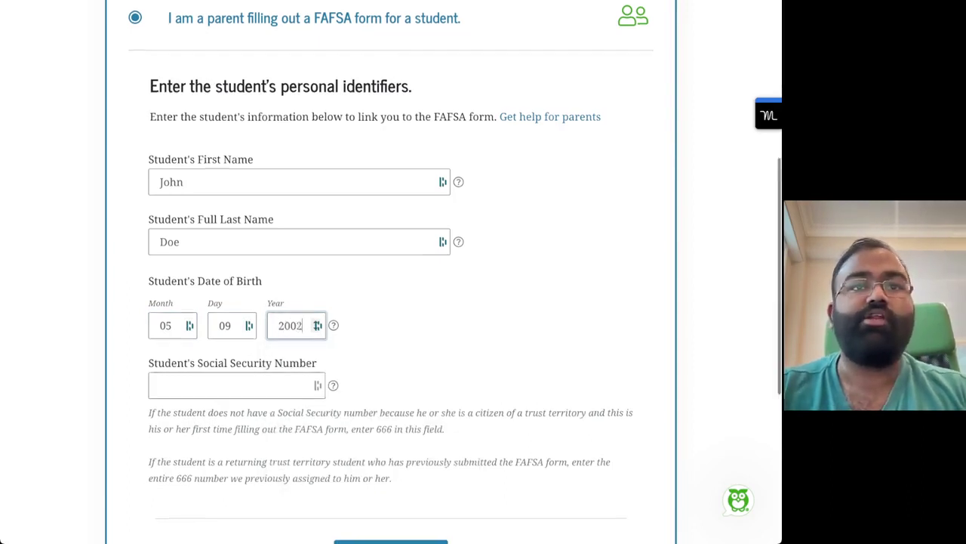
pyautogui.scroll(-1, 392, 272)
# Enter the student's Social Security number and submit the identifiers
pyautogui.click(236, 306)
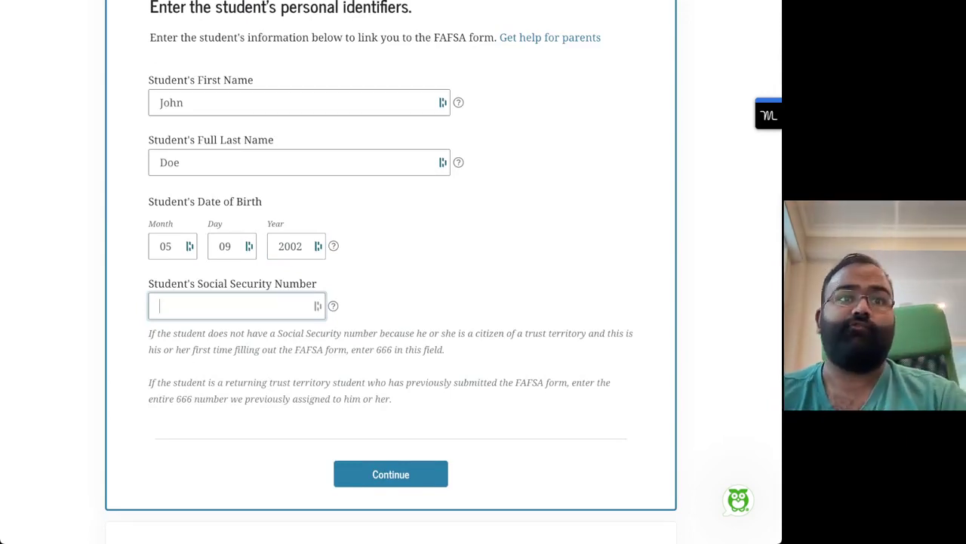
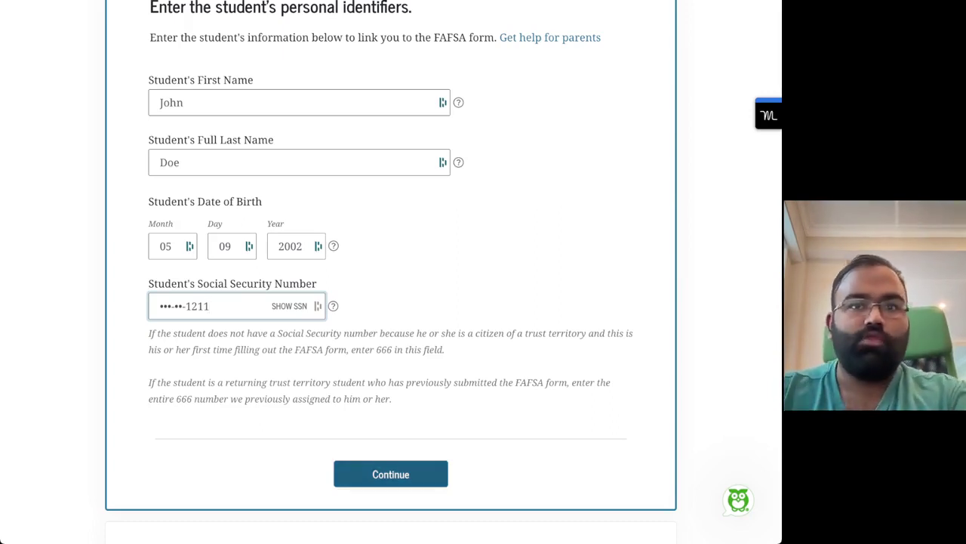
pyautogui.press('Return')
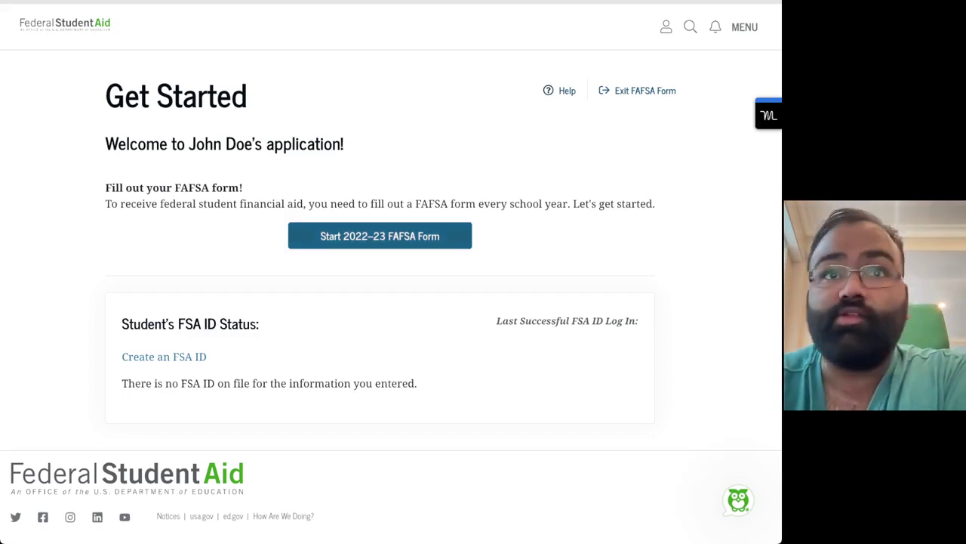
# Start the 2022–23 FAFSA form, then create and confirm a save key
pyautogui.click(380, 236)
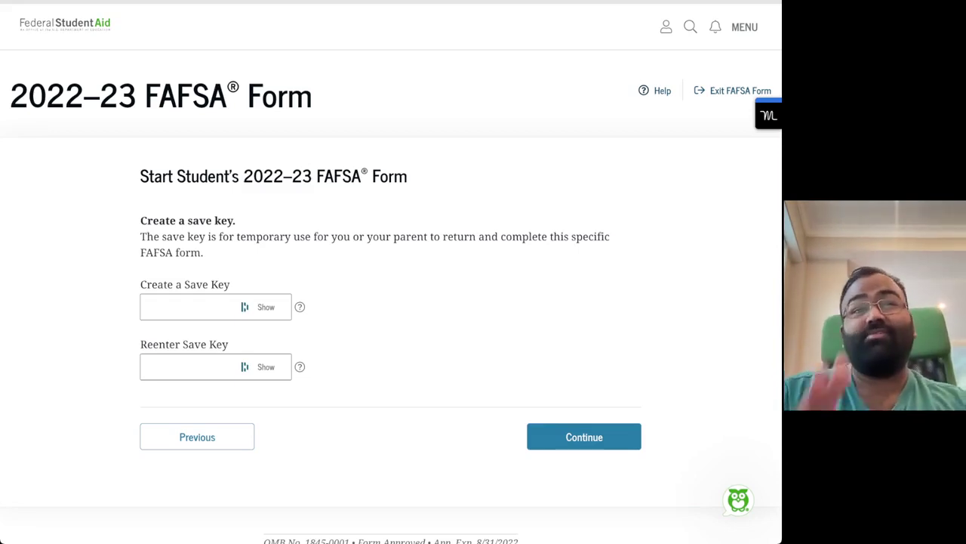
pyautogui.click(188, 307)
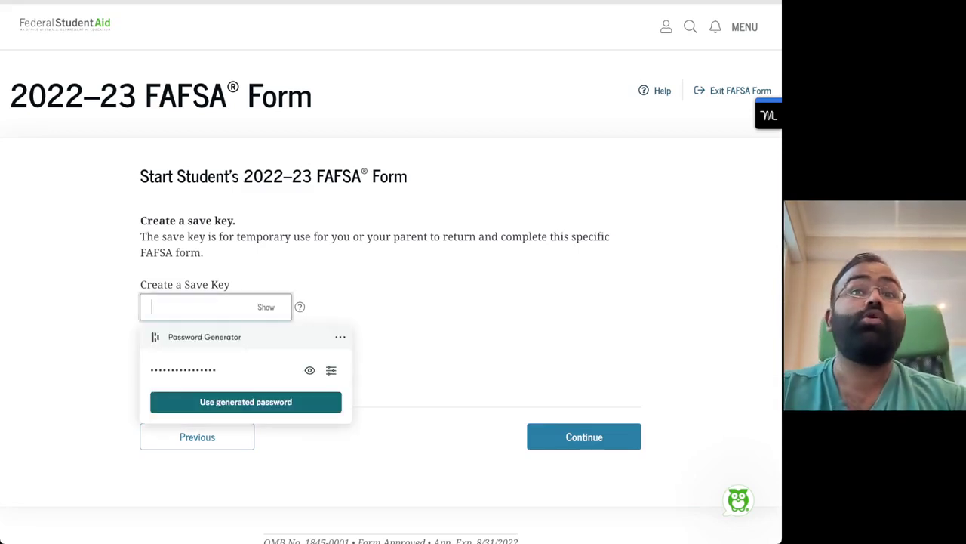
pyautogui.write('••••••')
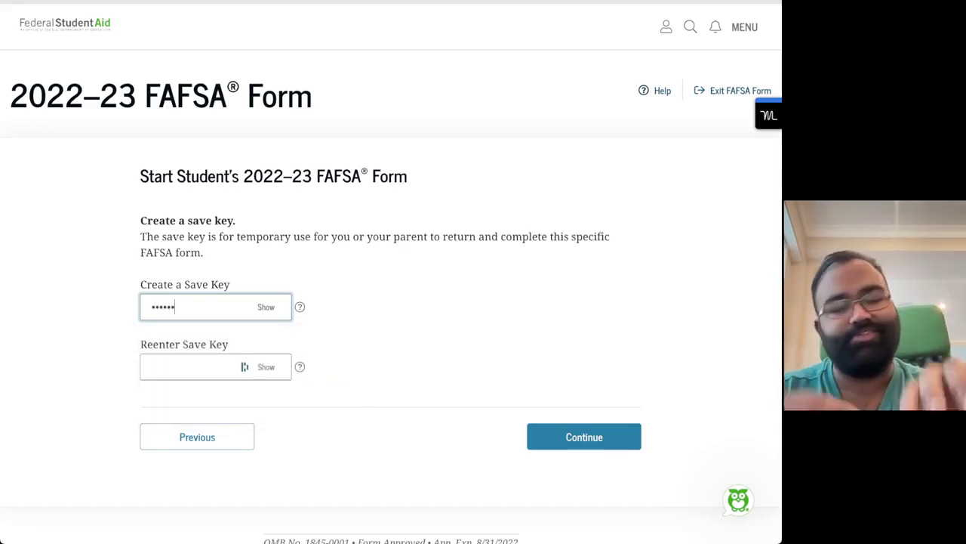
pyautogui.click(189, 366)
pyautogui.write('••••')
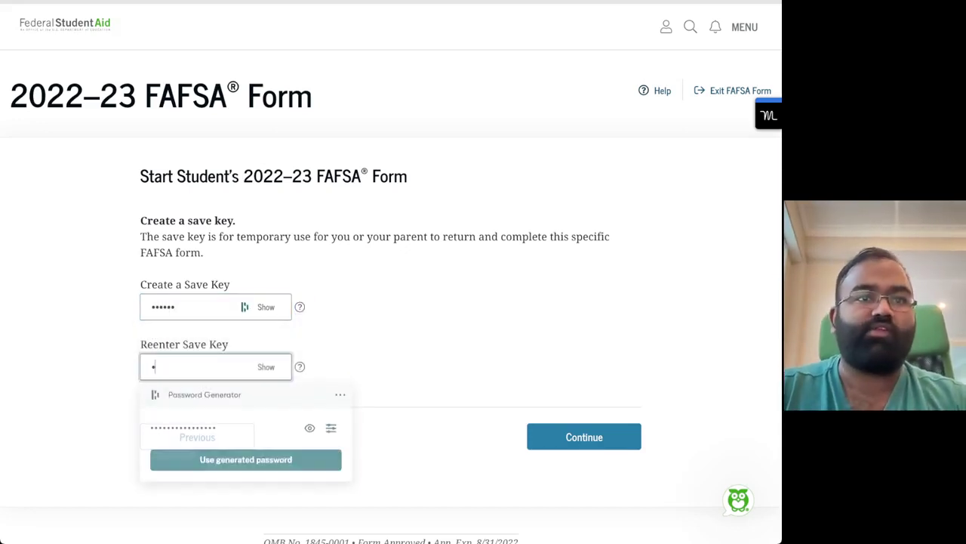
pyautogui.write('••')
pyautogui.press('Return')
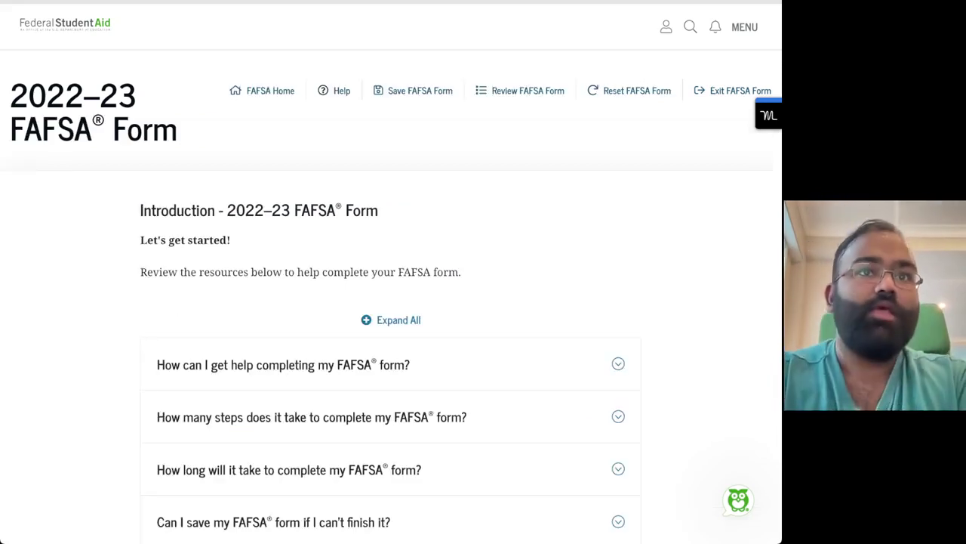
pyautogui.scroll(-3, 391, 271)
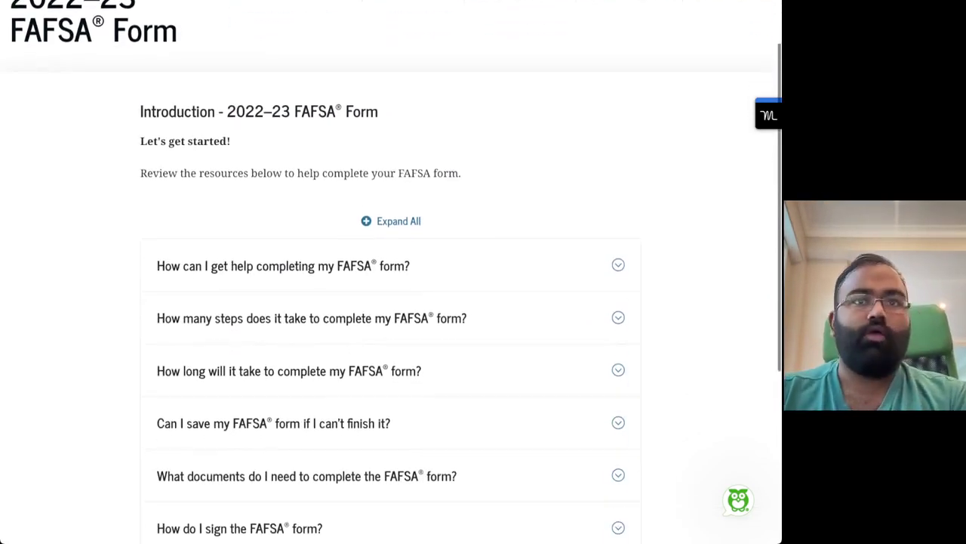
pyautogui.scroll(-2, 391, 302)
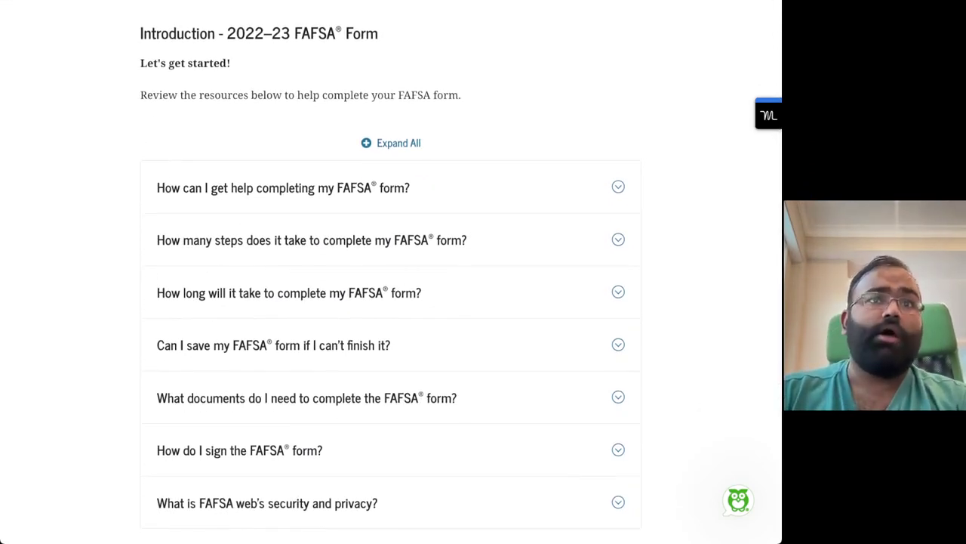
pyautogui.scroll(-2, 392, 272)
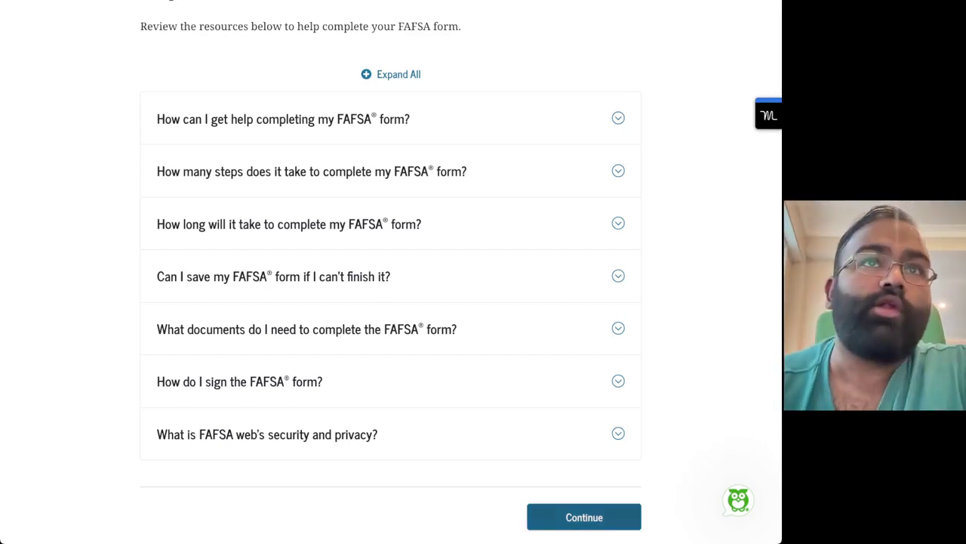
# Continue past the introduction page into the form
pyautogui.click(583, 517)
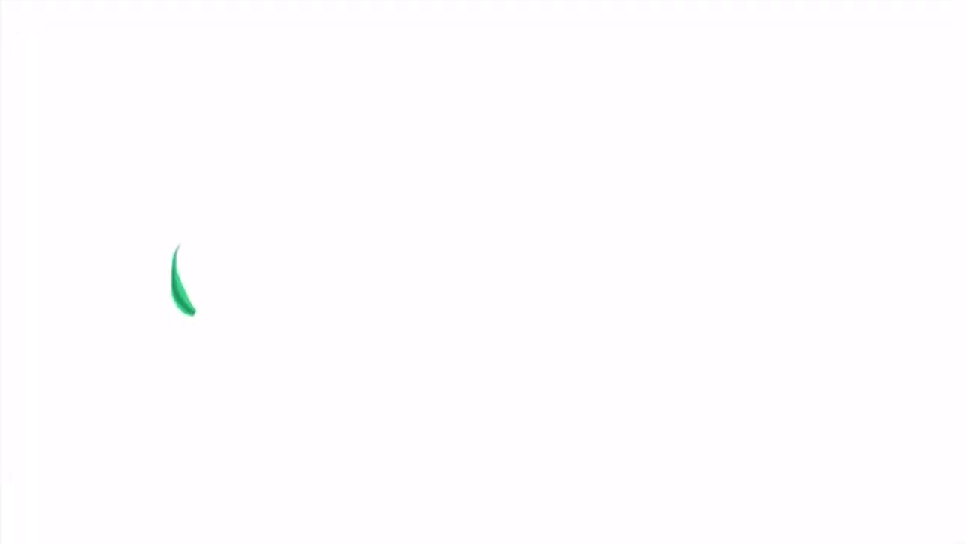